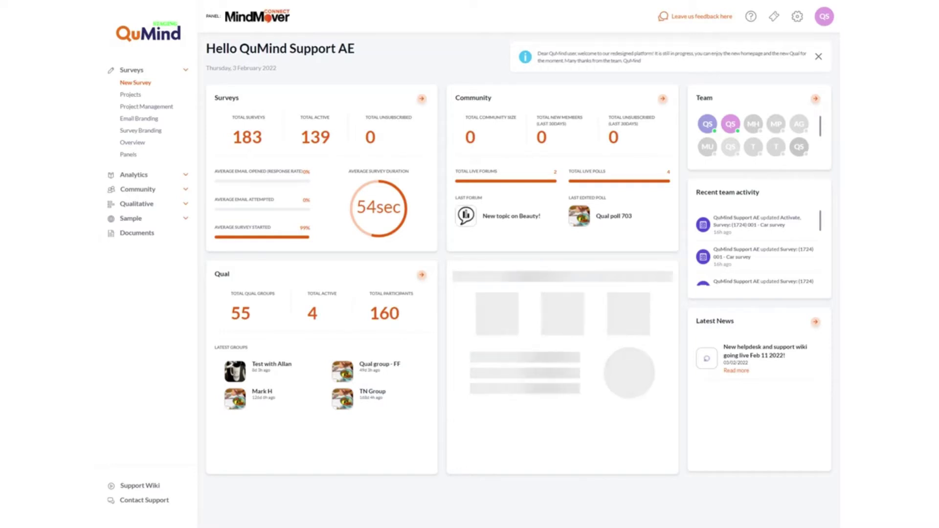
Collapse Surveys and expand Analytics in the sidebar to reveal Top line, Crosstabs, Dashboards and Panel Stats
click(186, 72)
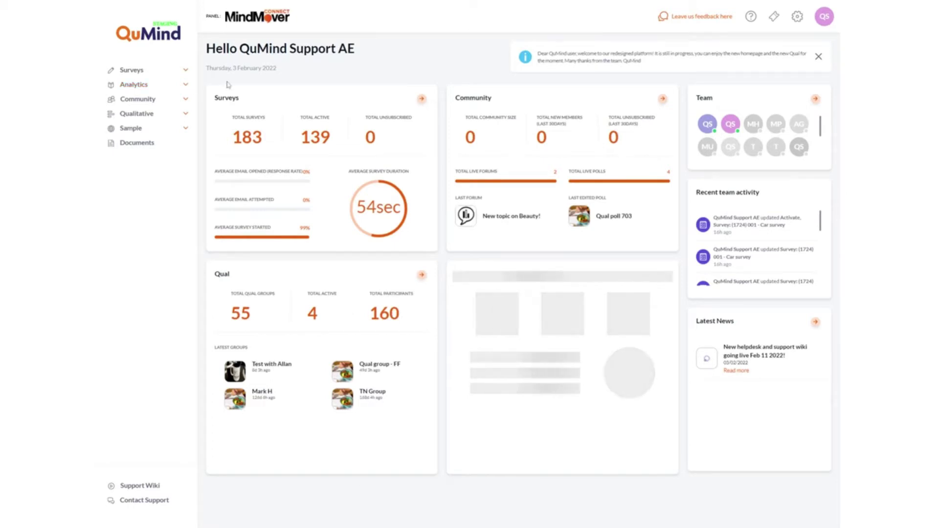
click(186, 86)
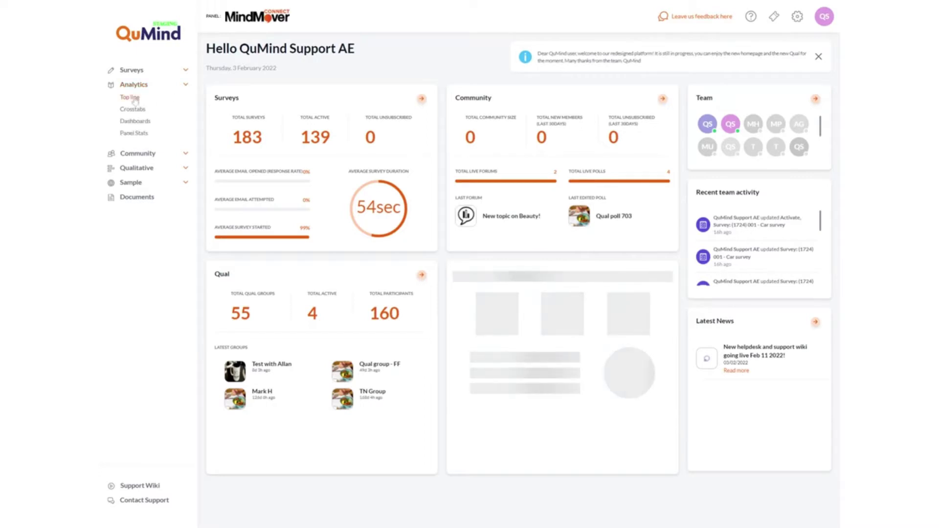
Open Analytics > Top line to list the survey reports
click(136, 99)
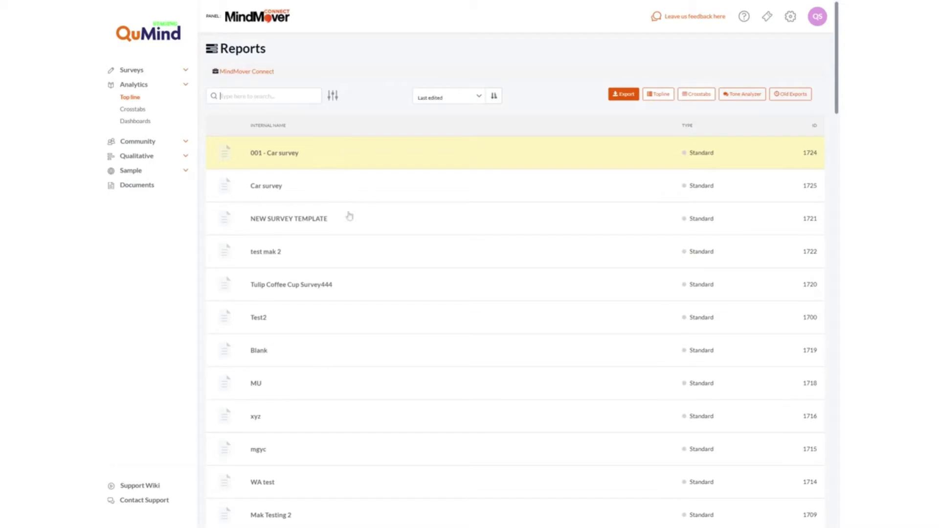
Filter the reports by 'frank' and bring up the Export dialog
text(frank)
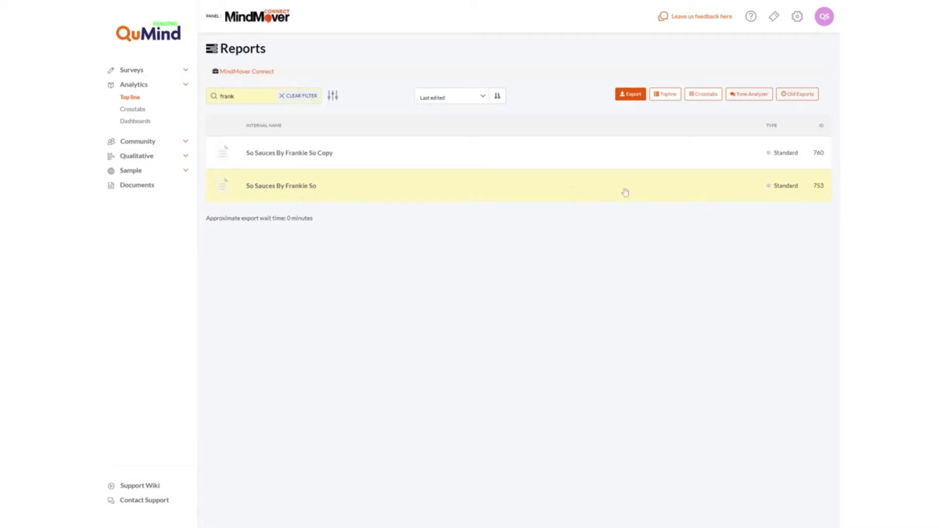
click(634, 98)
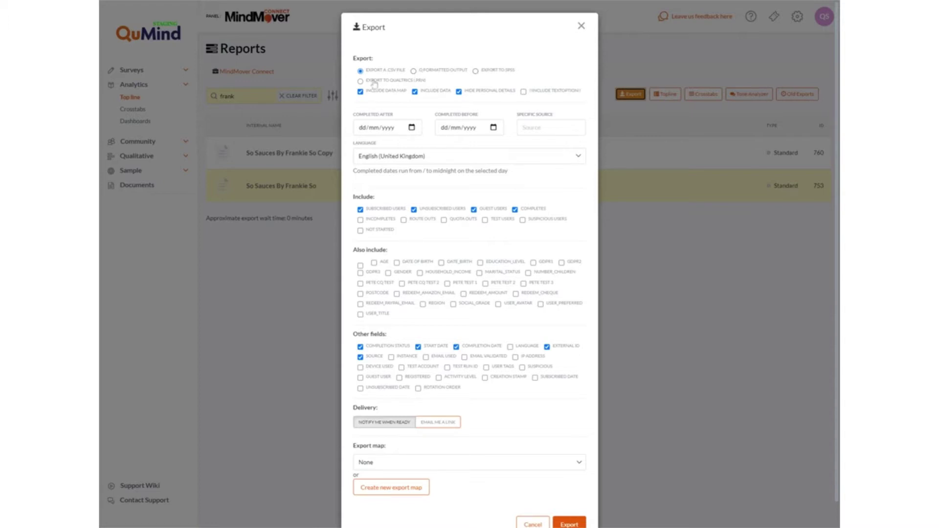
Choose Export to SPSS, leaving Incompletes and Route outs switched off
click(476, 71)
scroll(505, 155, down, 1)
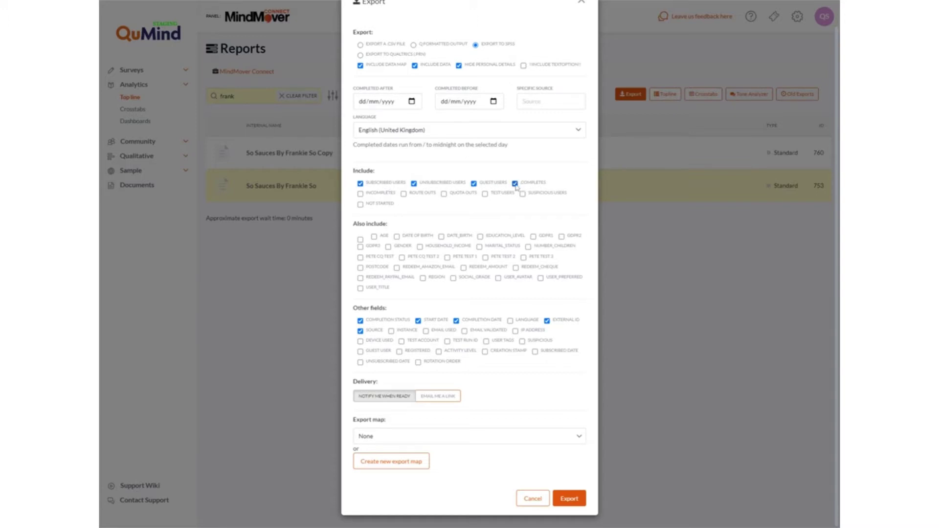
click(386, 197)
click(415, 195)
click(404, 194)
click(360, 194)
Add the IP Address, Creation Stamp and Unsubscribed Date fields, then close the export dialog
click(516, 331)
click(485, 352)
click(361, 364)
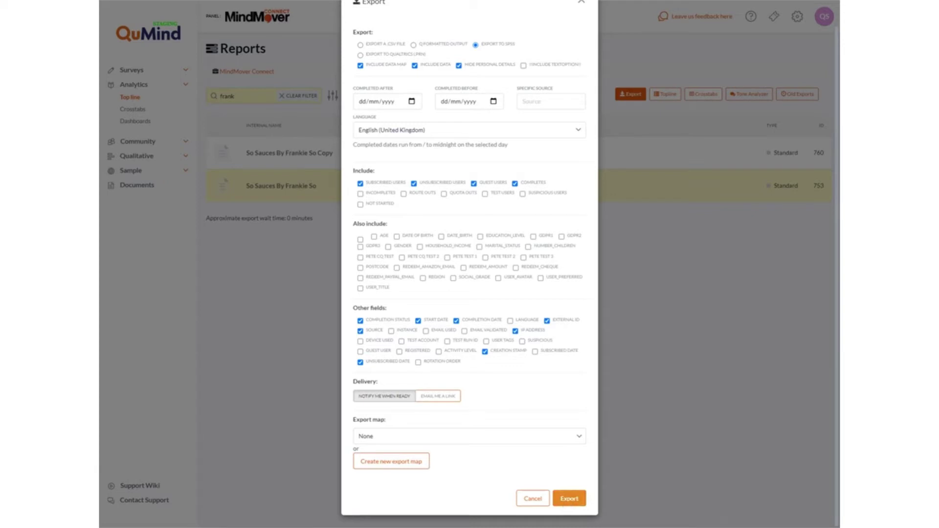
click(541, 501)
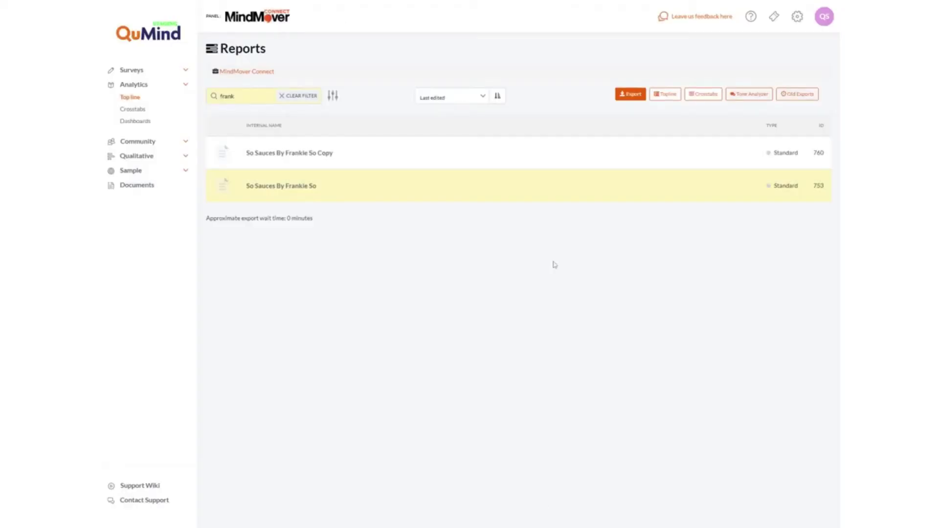
Open the topline report for So Sauces By Frankie So 2022-Feb-03
click(666, 96)
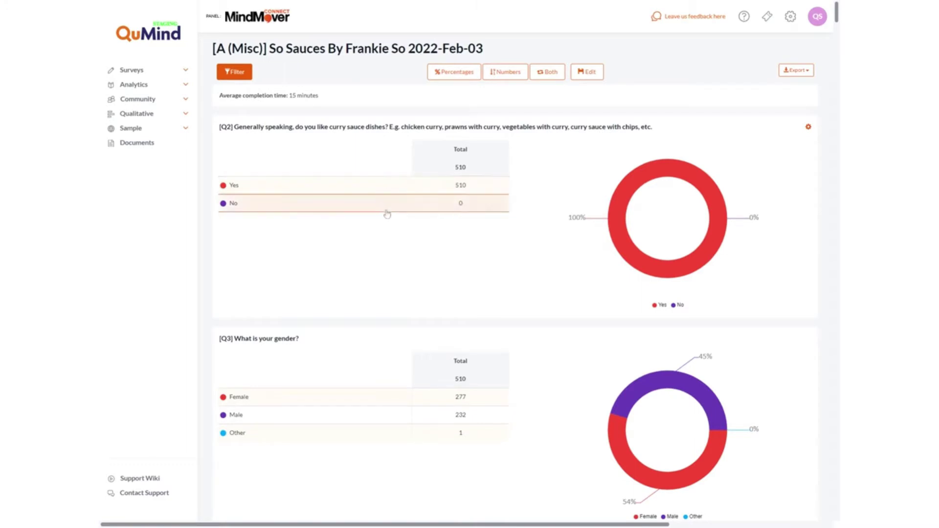
mouse_move(661, 185)
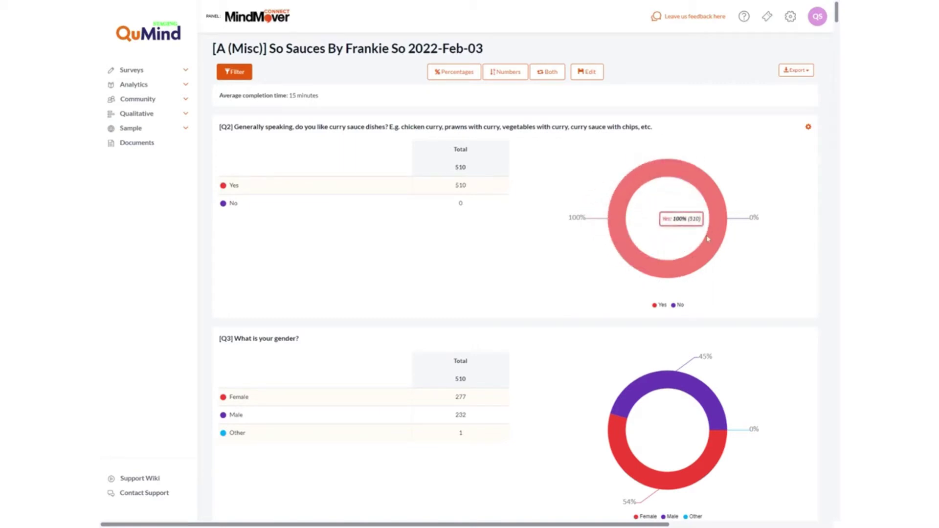
Switch the report display to Both so tables show counts alongside percentages
click(463, 78)
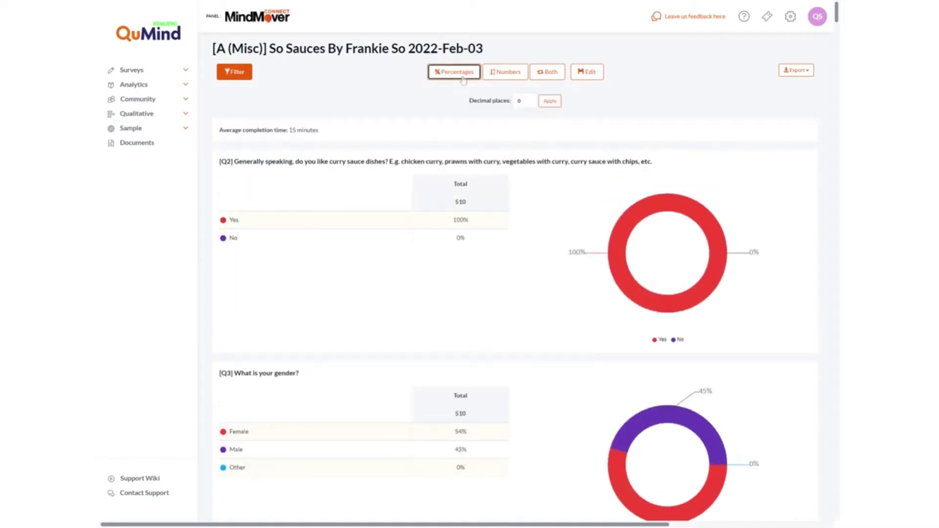
click(503, 76)
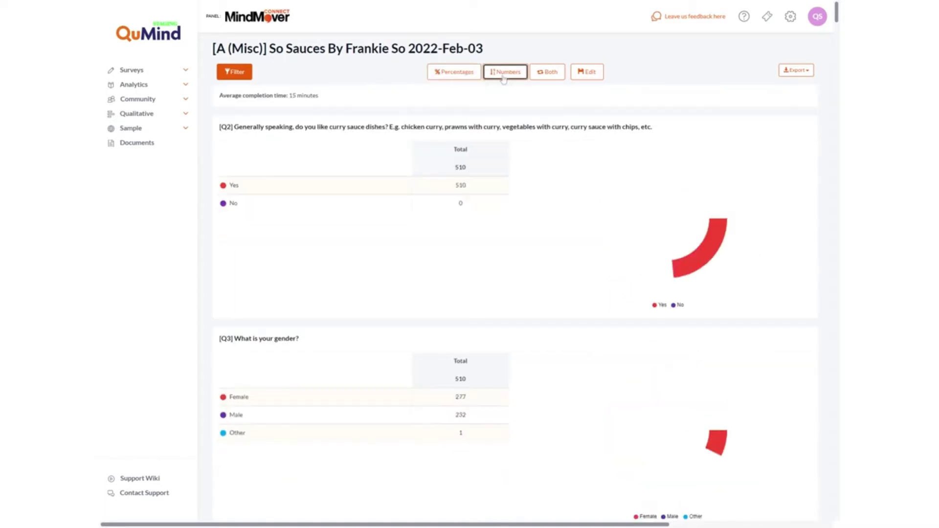
click(548, 73)
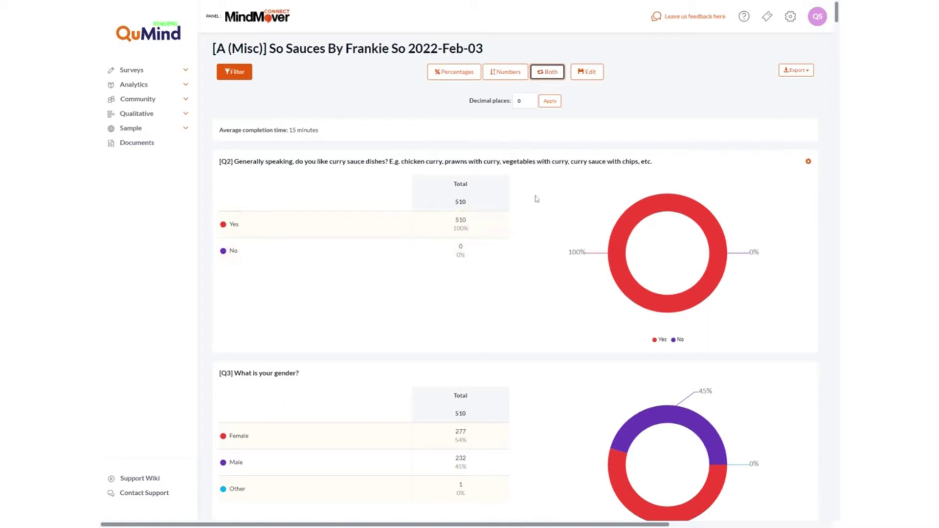
scroll(538, 201, down, 1)
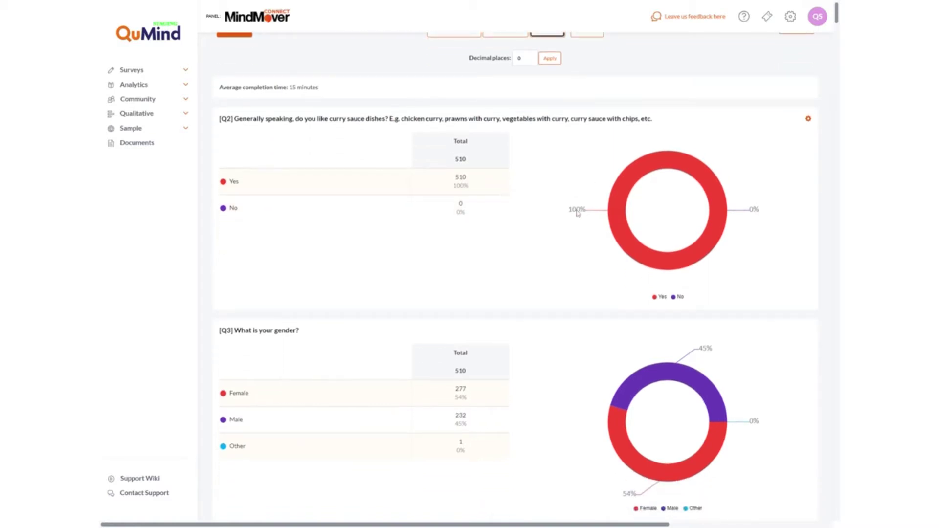
scroll(572, 220, up, 1)
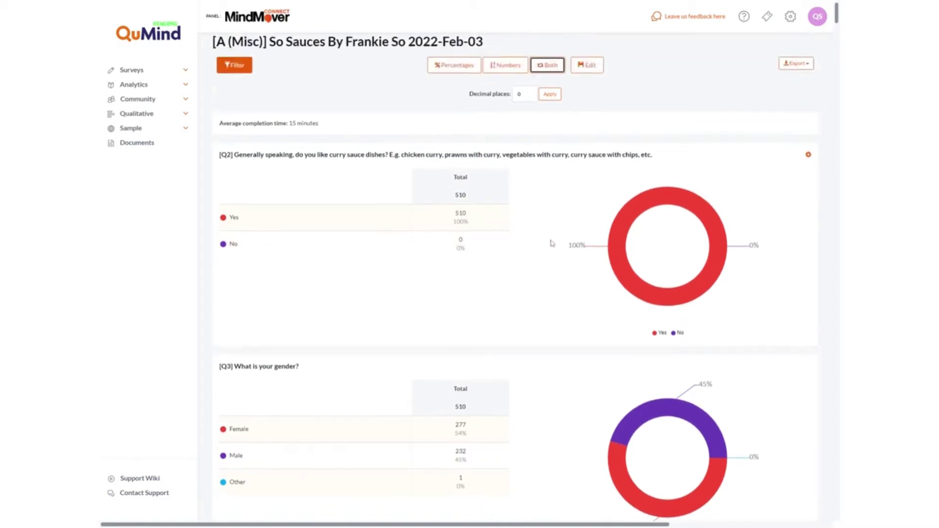
click(546, 74)
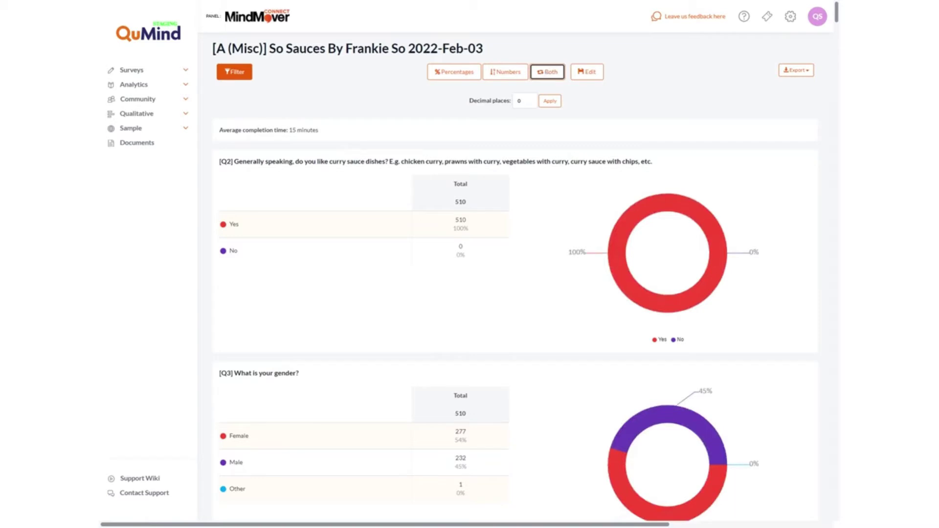
scroll(521, 219, down, 3)
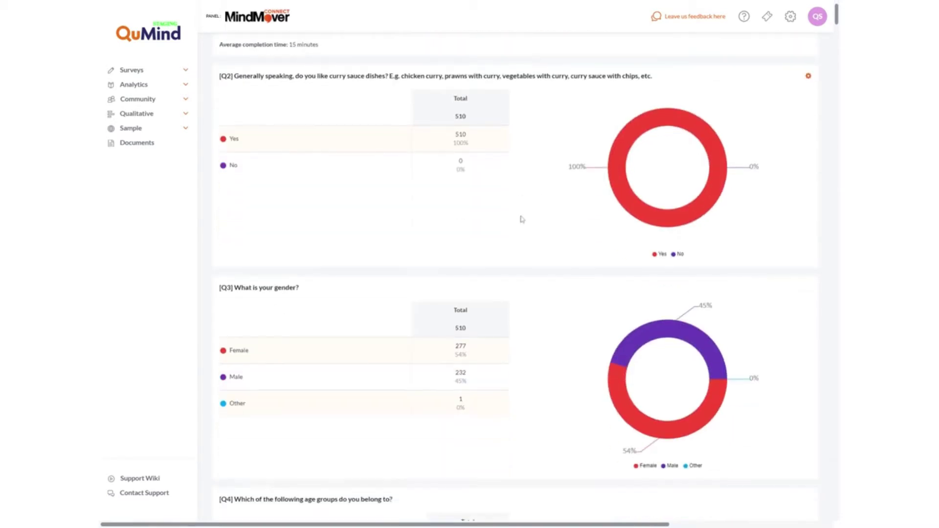
scroll(521, 219, down, 1)
mouse_move(674, 258)
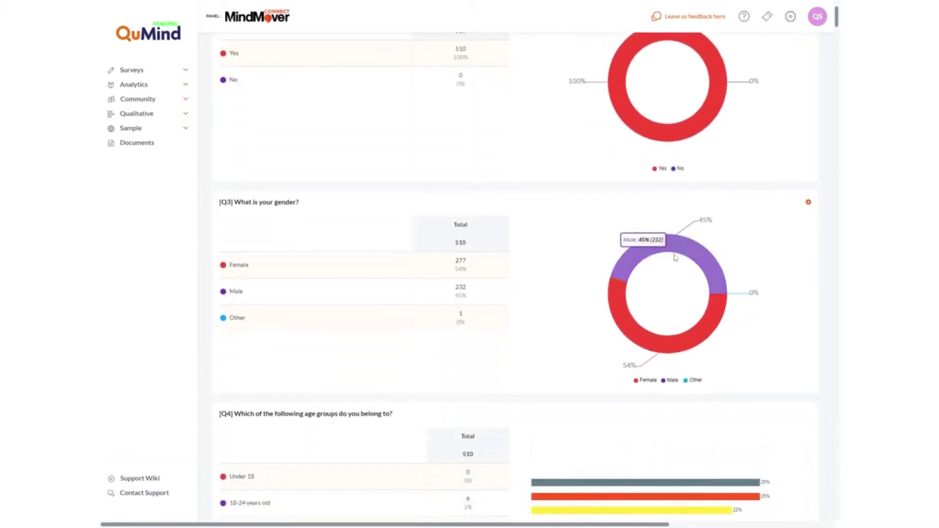
mouse_move(717, 313)
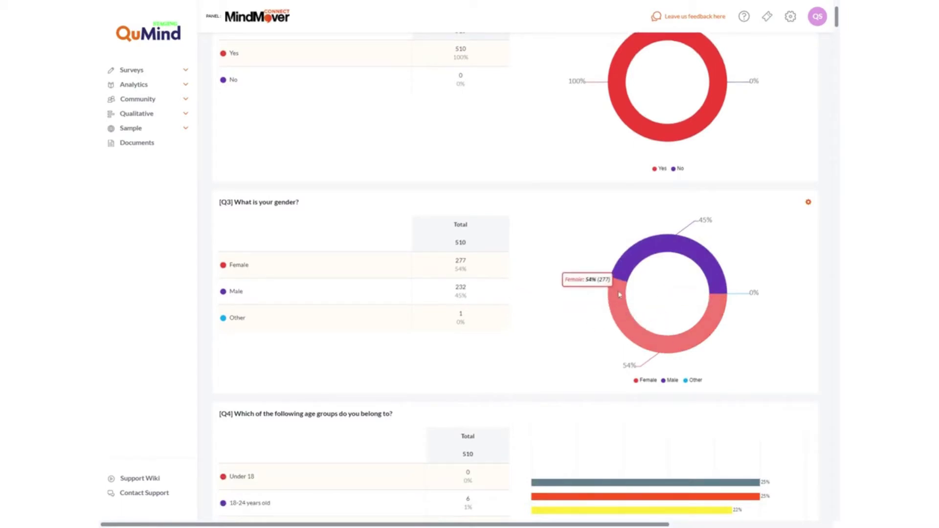
scroll(619, 295, down, 1)
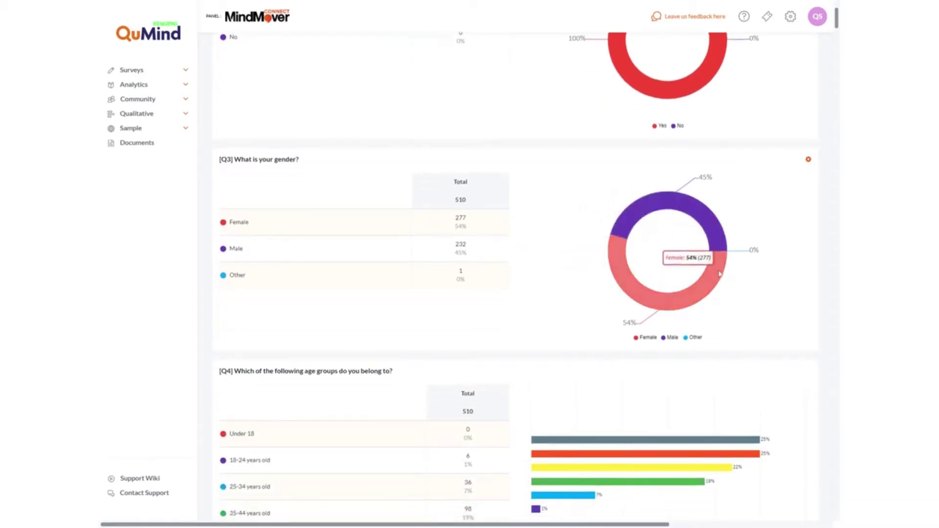
scroll(719, 274, up, 5)
mouse_move(704, 279)
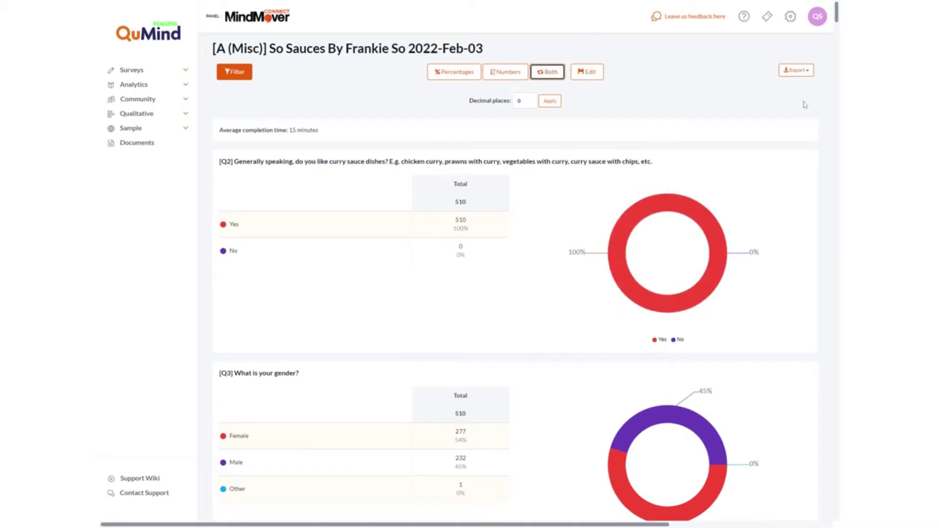
Set the Q2 chart's Display As to Pie and save the chart
click(592, 76)
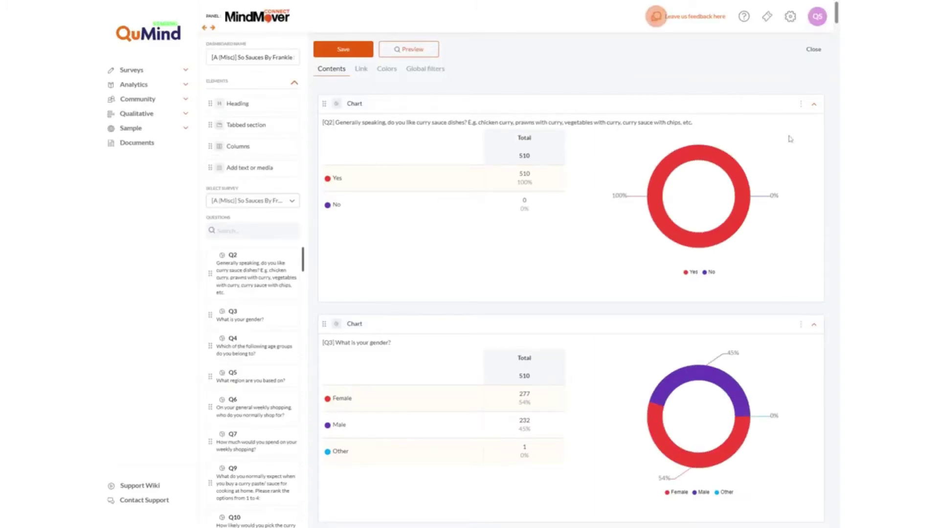
click(801, 111)
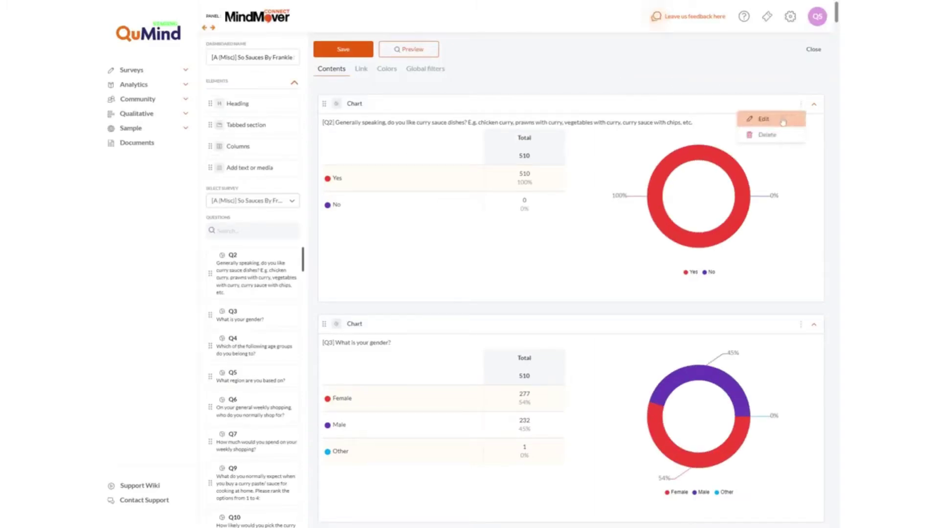
click(782, 121)
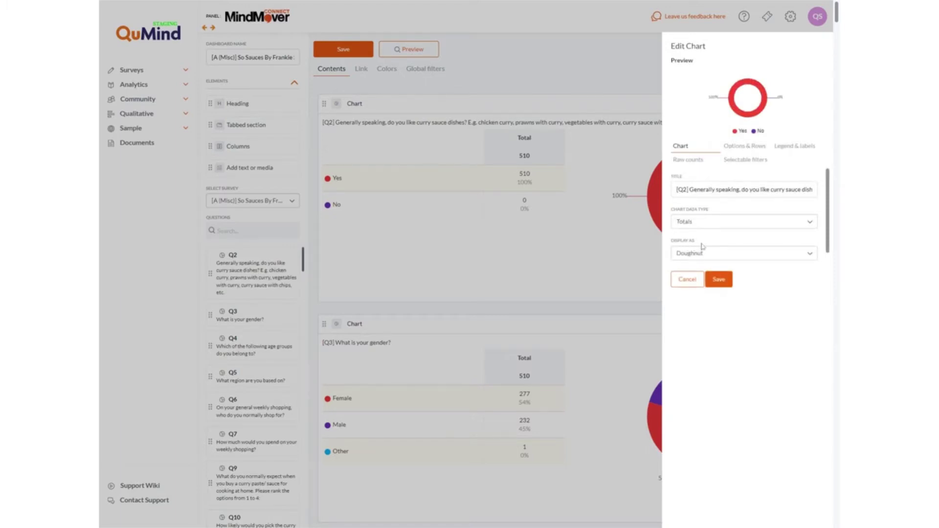
scroll(725, 258, down, 1)
click(726, 247)
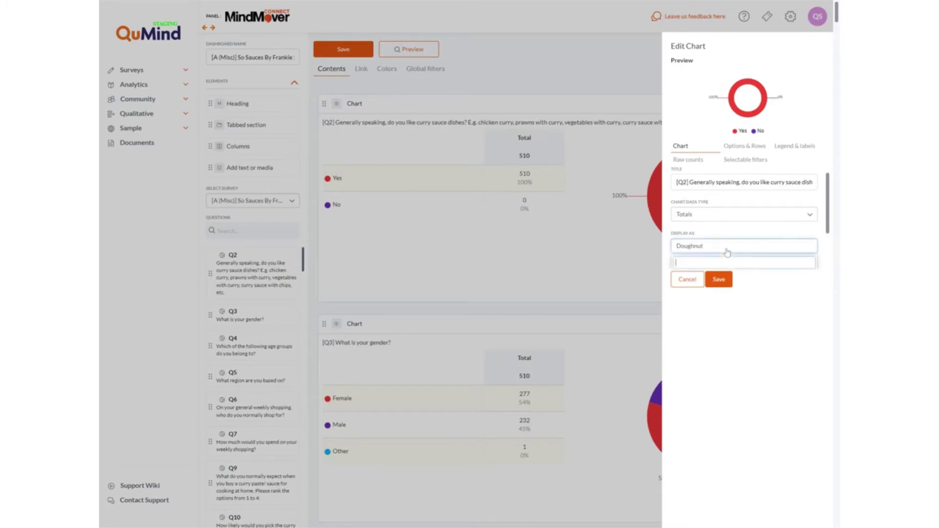
scroll(733, 249, down, 3)
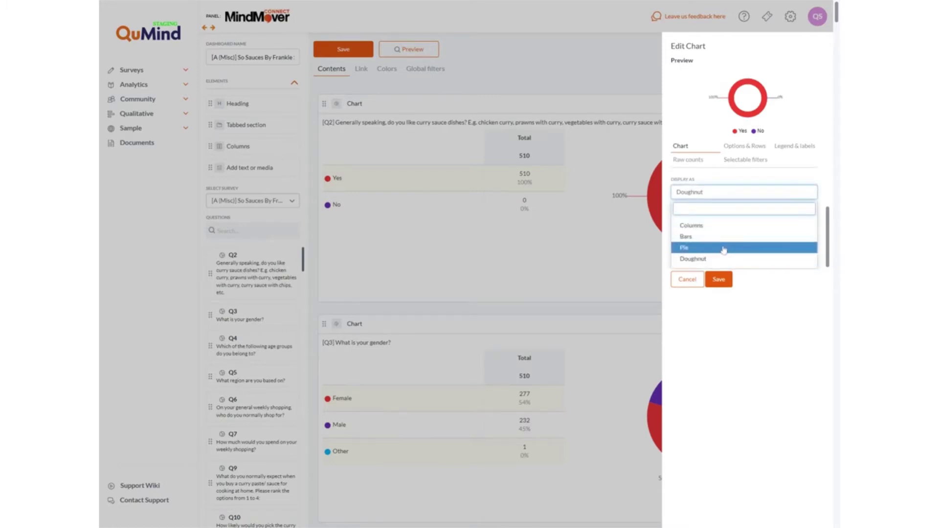
click(723, 247)
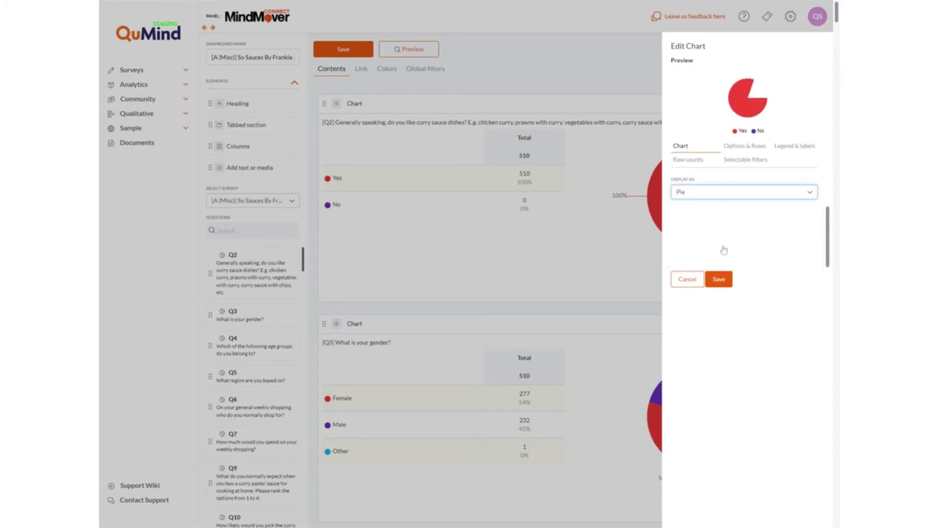
mouse_move(748, 93)
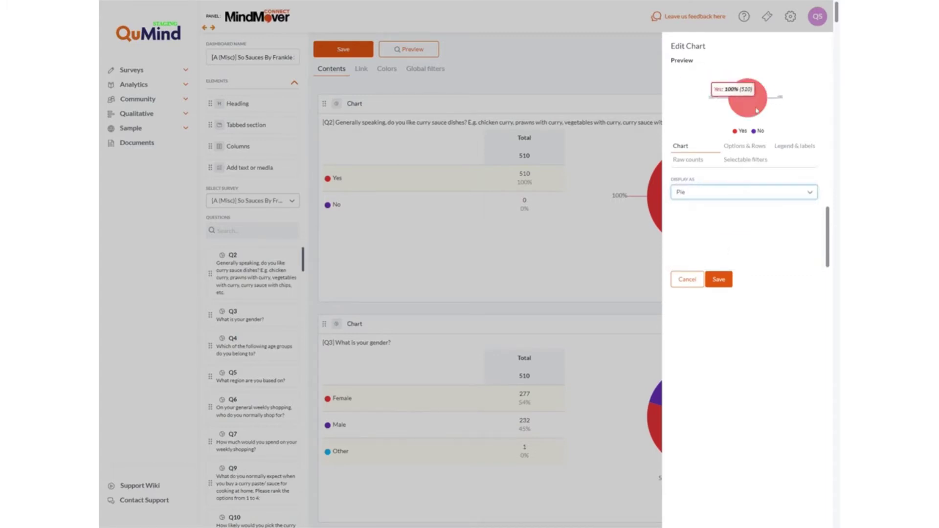
click(718, 279)
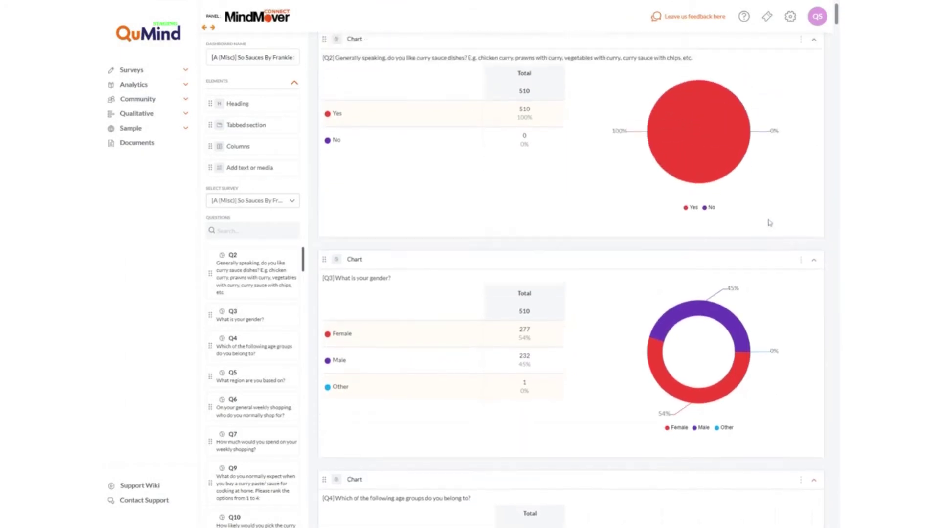
Open the Q2 chart's Edit Chart panel on the Selectable filters tab
scroll(769, 223, up, 1)
scroll(769, 223, up, 1)
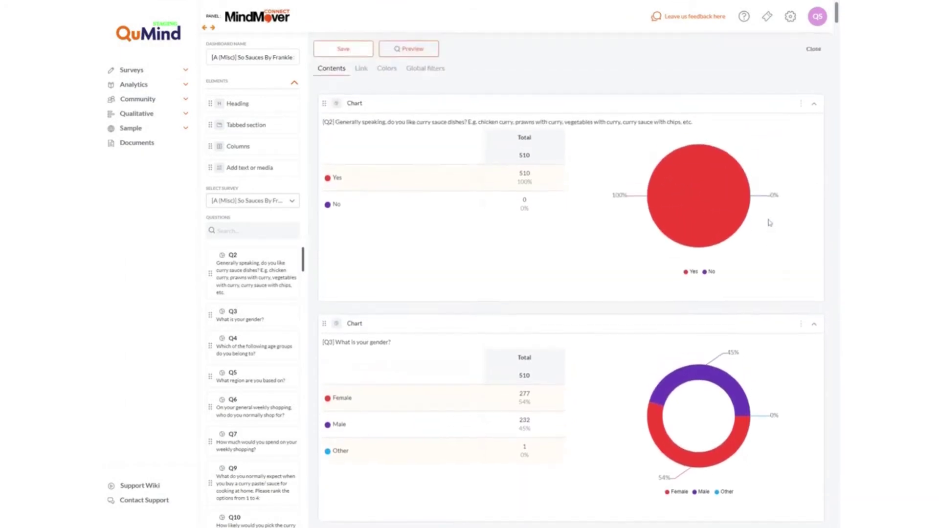
click(800, 109)
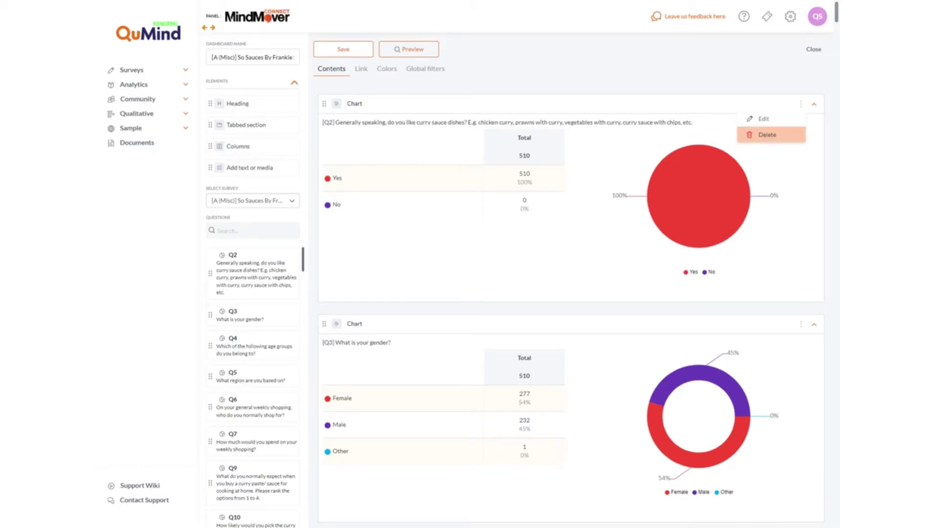
click(704, 74)
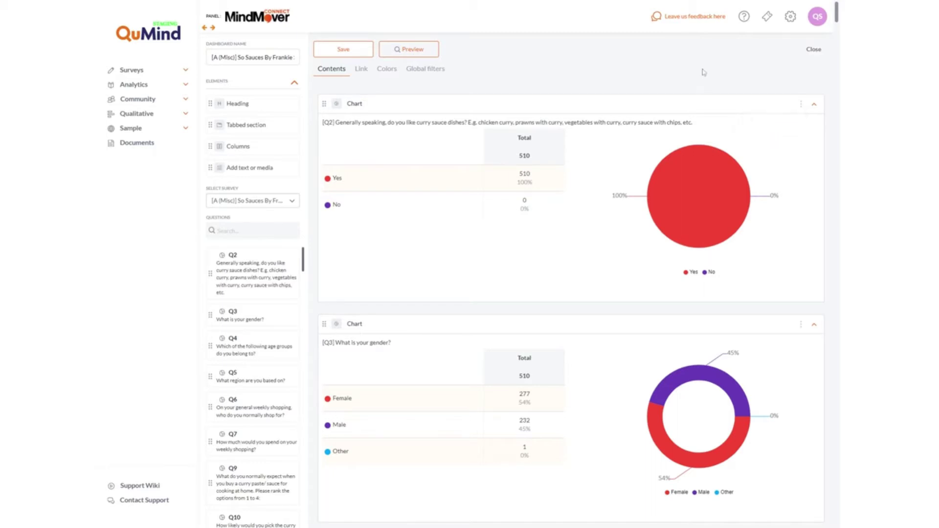
click(801, 104)
click(779, 119)
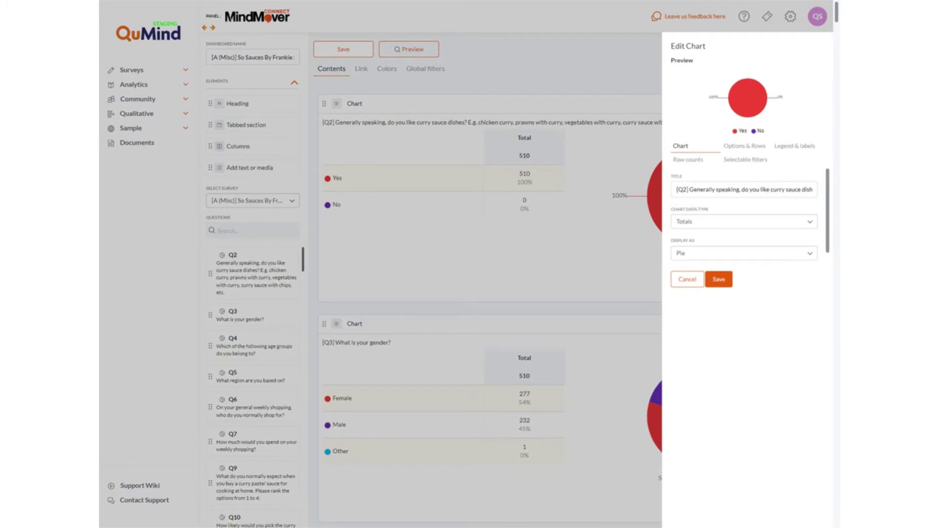
click(742, 162)
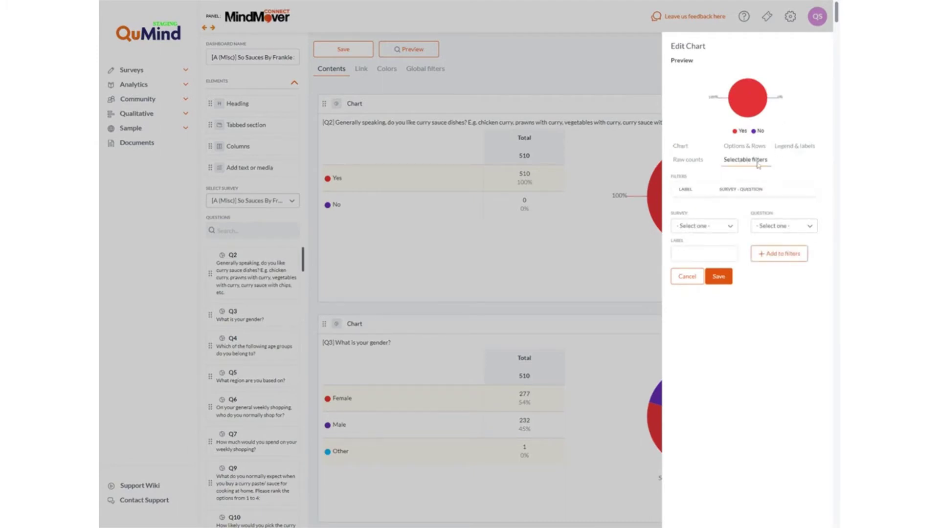
Add a 'Region' filter based on the Frankie So survey's Q5 question and save the chart
click(717, 226)
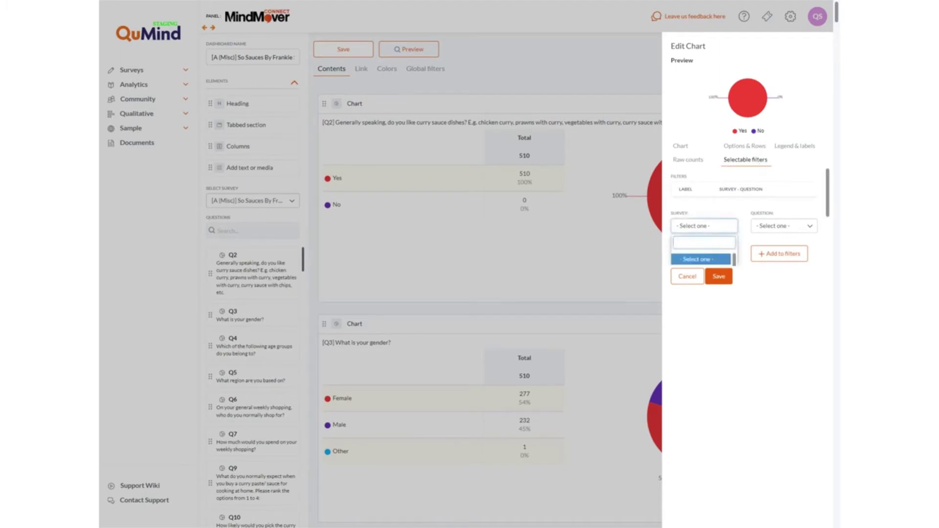
scroll(719, 235, down, 1)
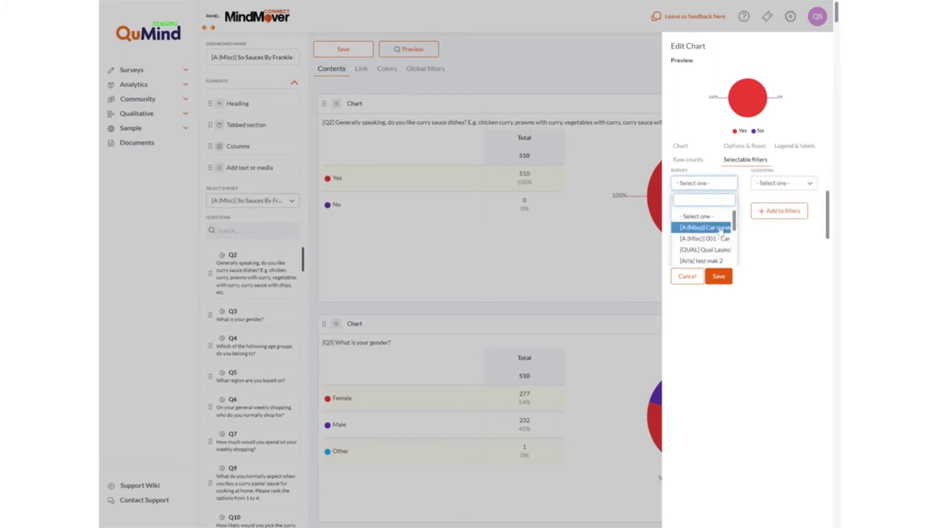
text(frank)
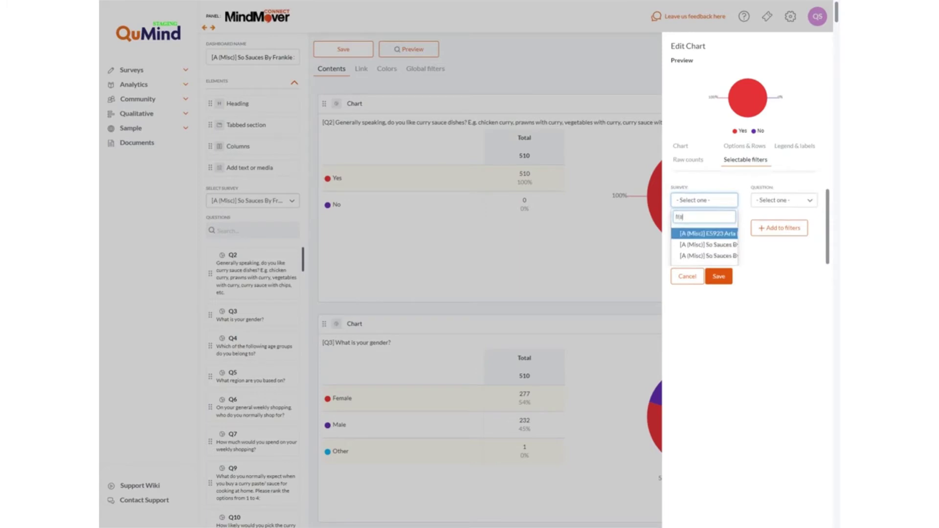
click(709, 255)
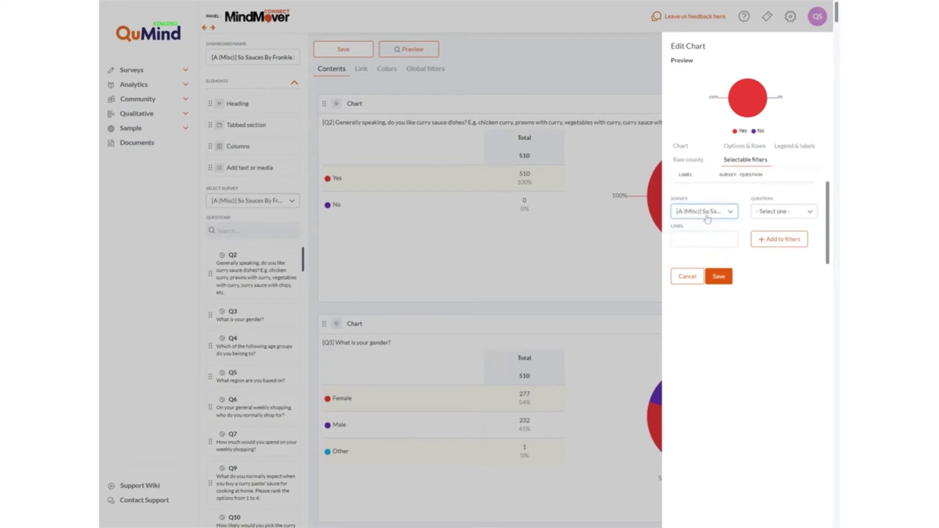
click(771, 215)
scroll(800, 259, down, 4)
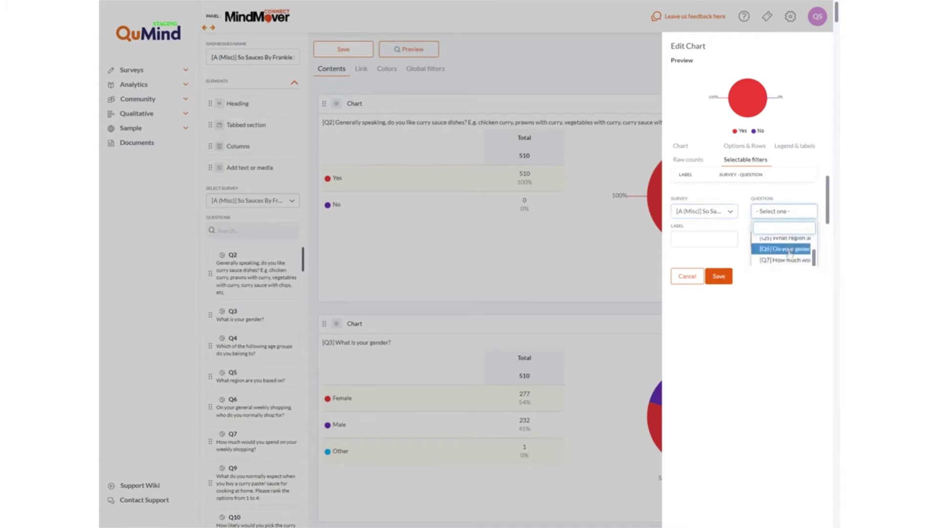
scroll(791, 247, up, 1)
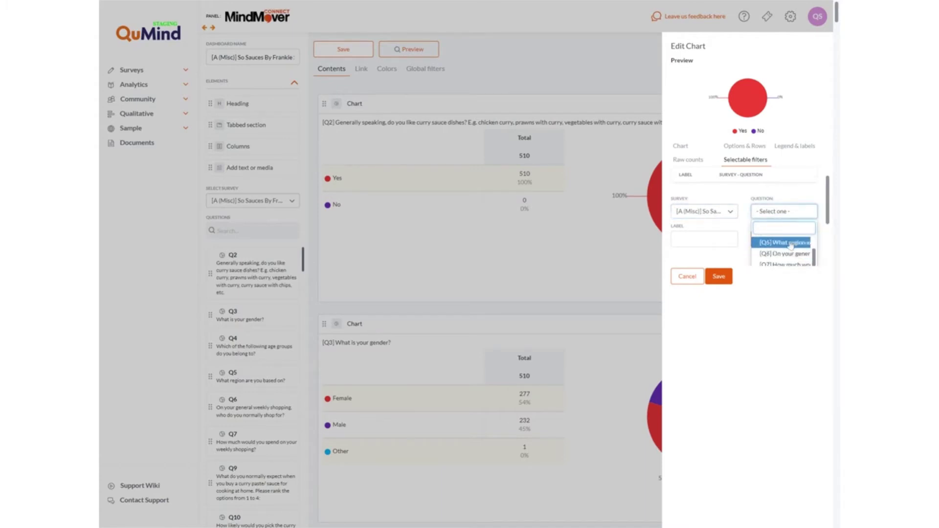
click(787, 243)
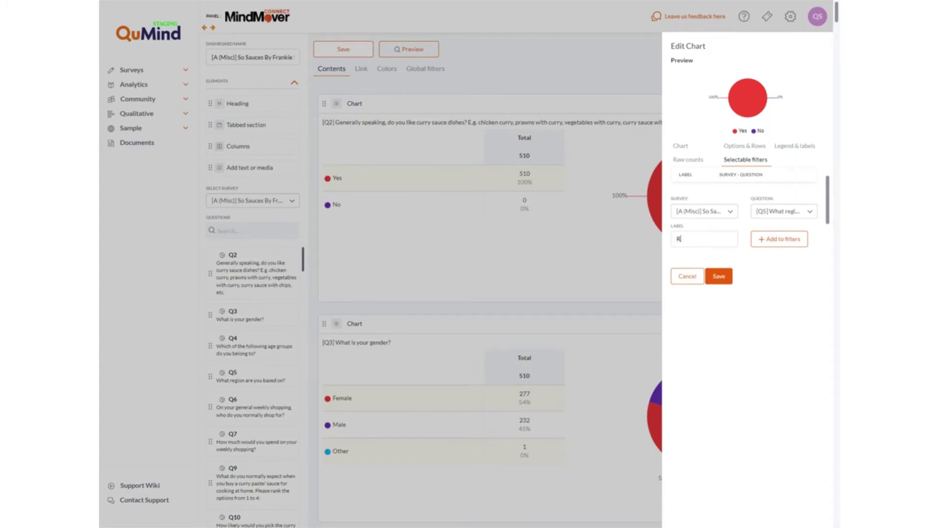
click(786, 239)
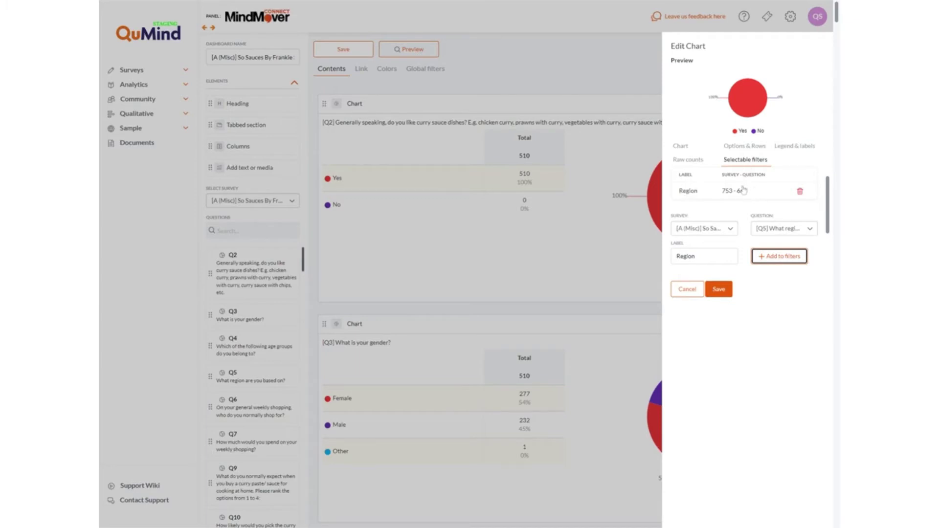
click(718, 289)
Reopen the Q2 chart's Edit Chart panel on the Raw counts tab
scroll(725, 318, down, 2)
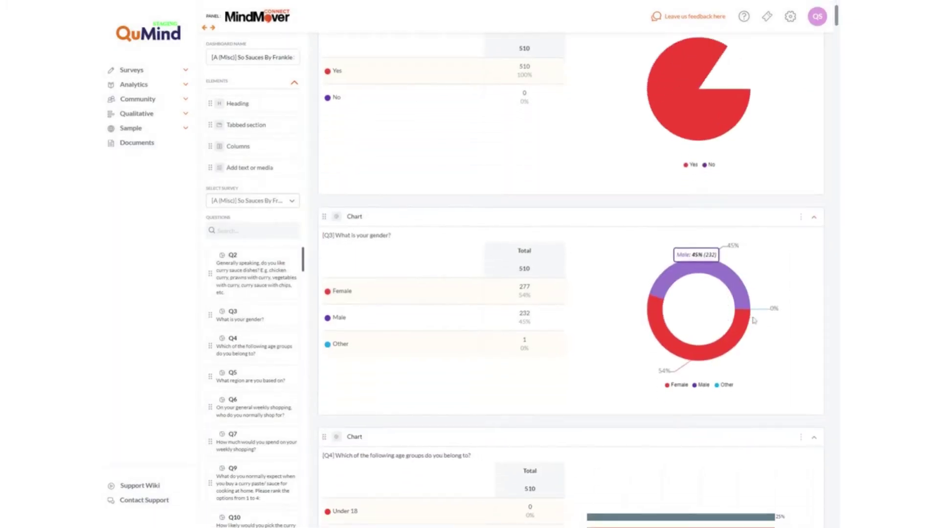
scroll(753, 320, up, 2)
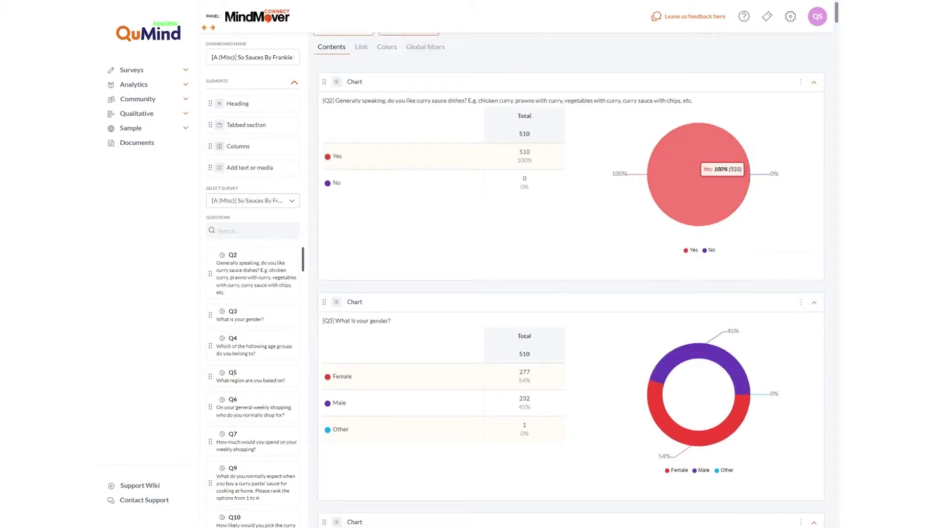
click(800, 87)
click(788, 98)
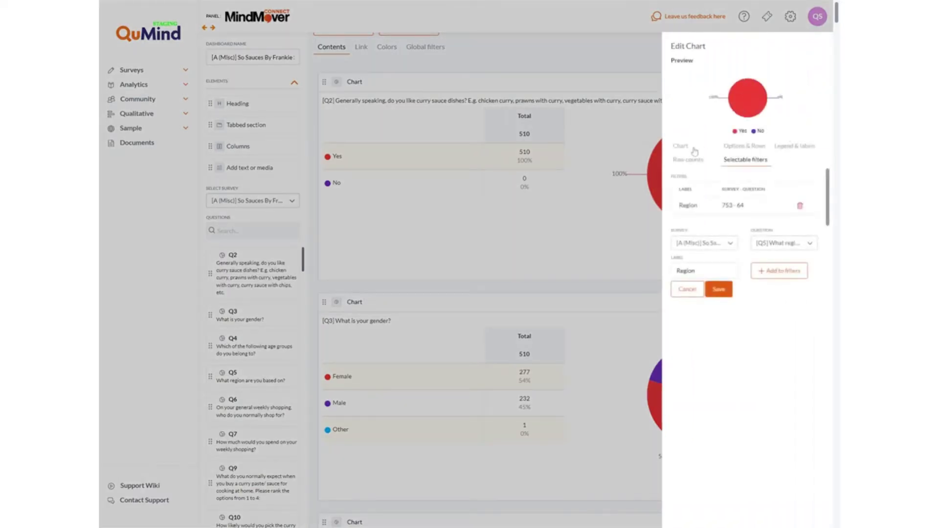
click(689, 161)
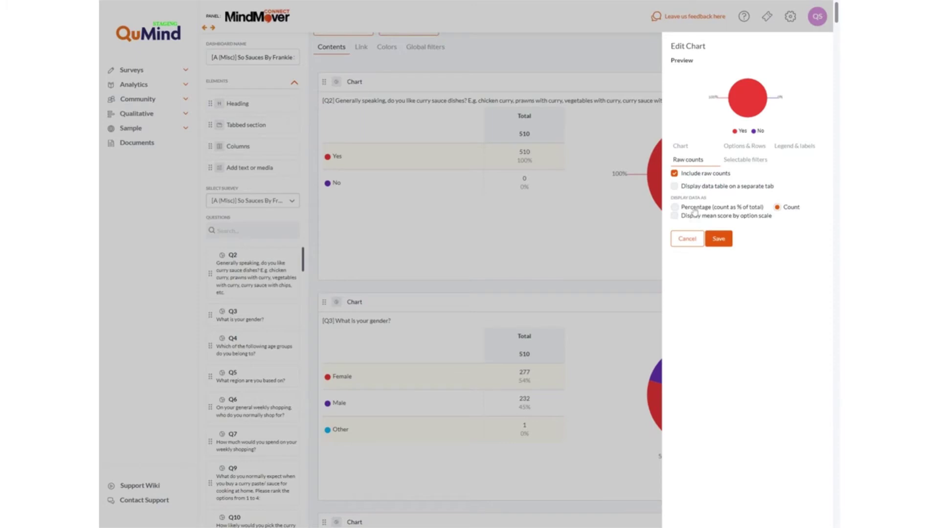
Keep both Yes and No rows on the Q2 chart and review its Legend & labels settings
click(744, 161)
click(747, 147)
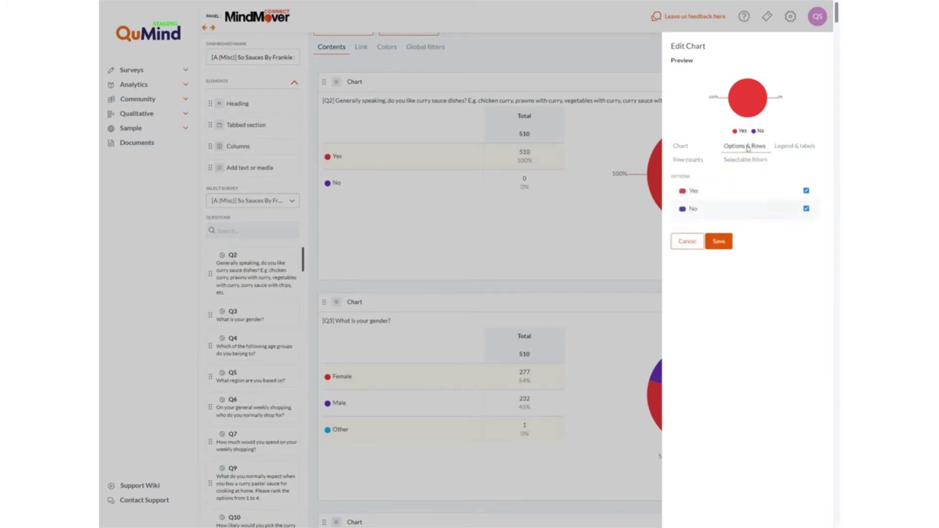
click(805, 209)
click(806, 209)
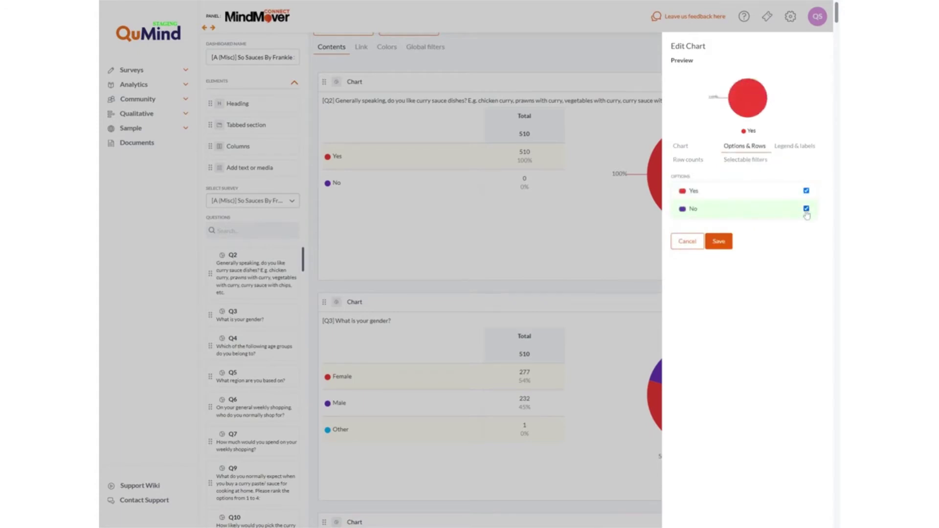
click(797, 146)
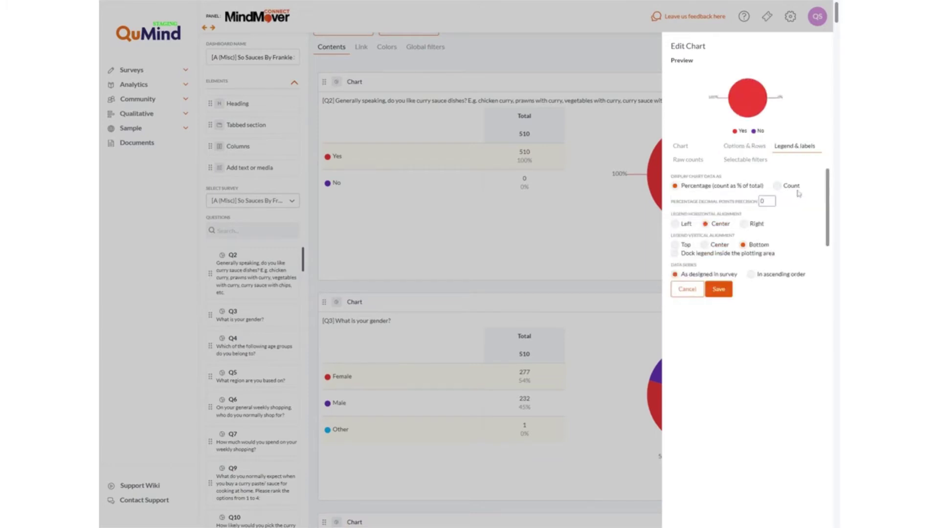
scroll(799, 194, down, 1)
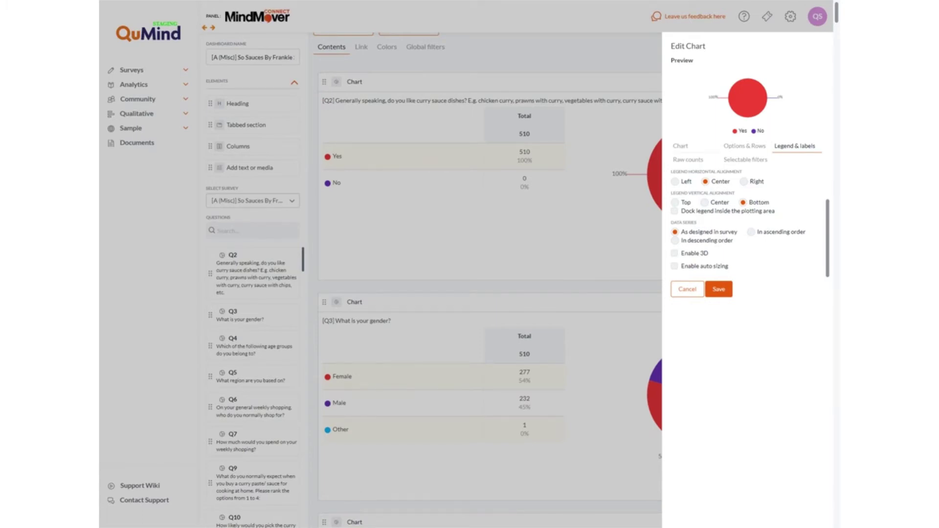
click(680, 145)
click(719, 289)
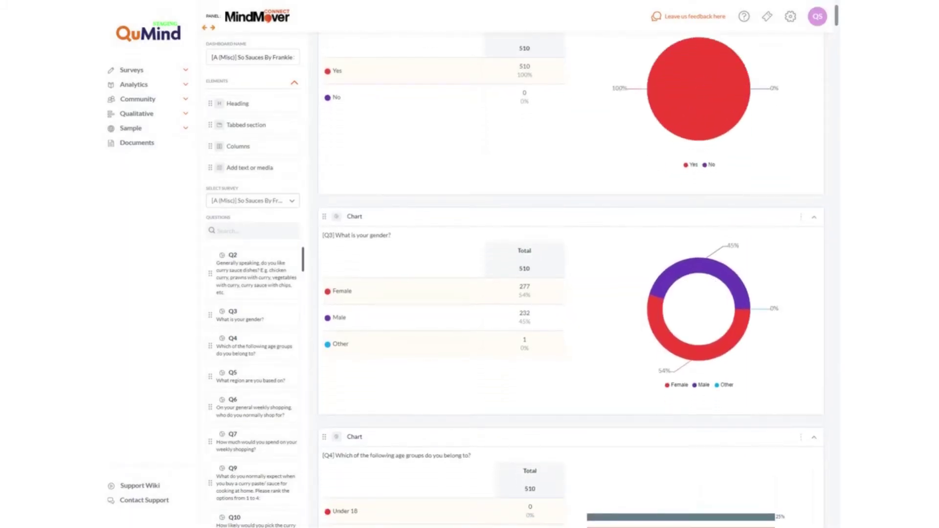
scroll(715, 285, up, 3)
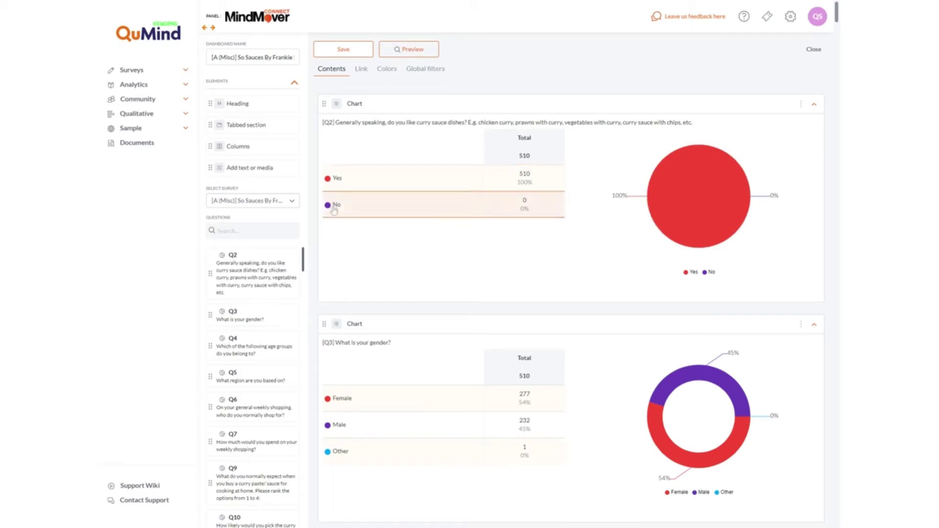
Apply the black, green and orange palette to all existing charts, turning Q3's males green
click(386, 70)
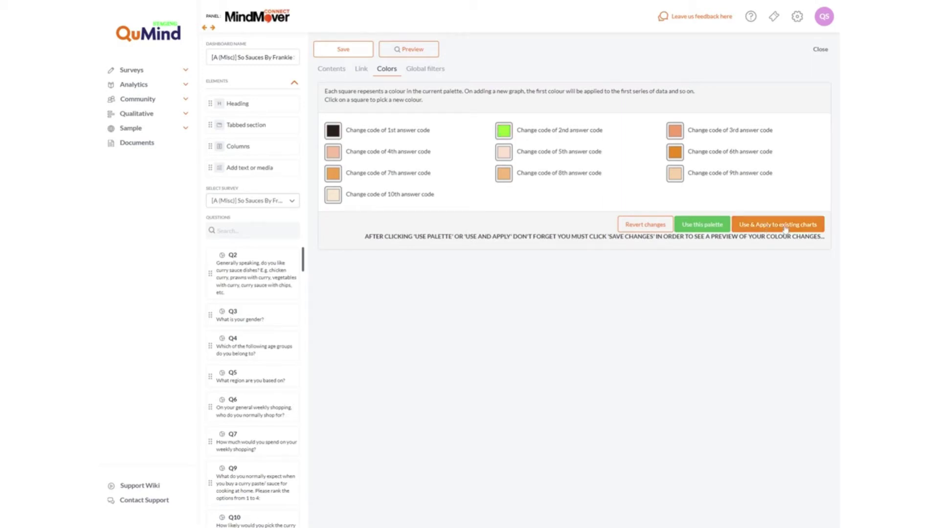
click(758, 226)
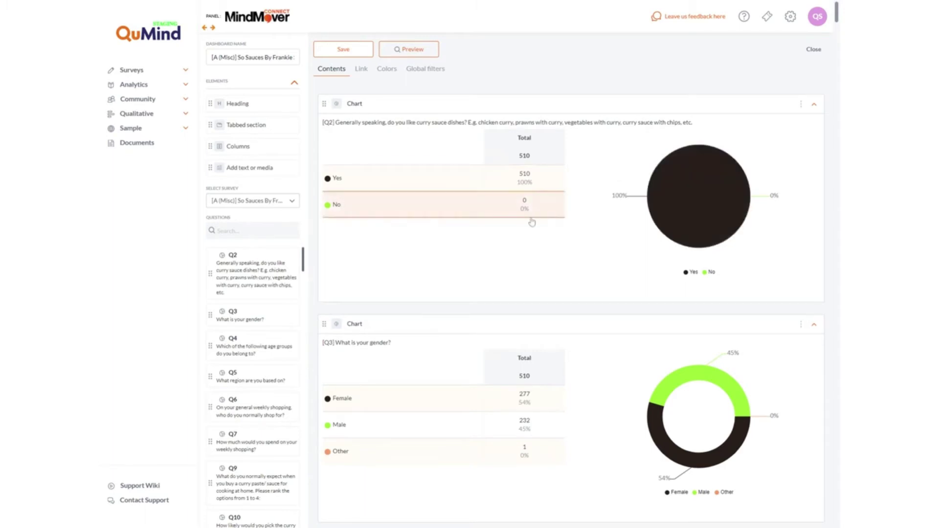
Show the Global filters: subscribed, unsubscribed and guest users, completes, English (United Kingdom)
click(430, 73)
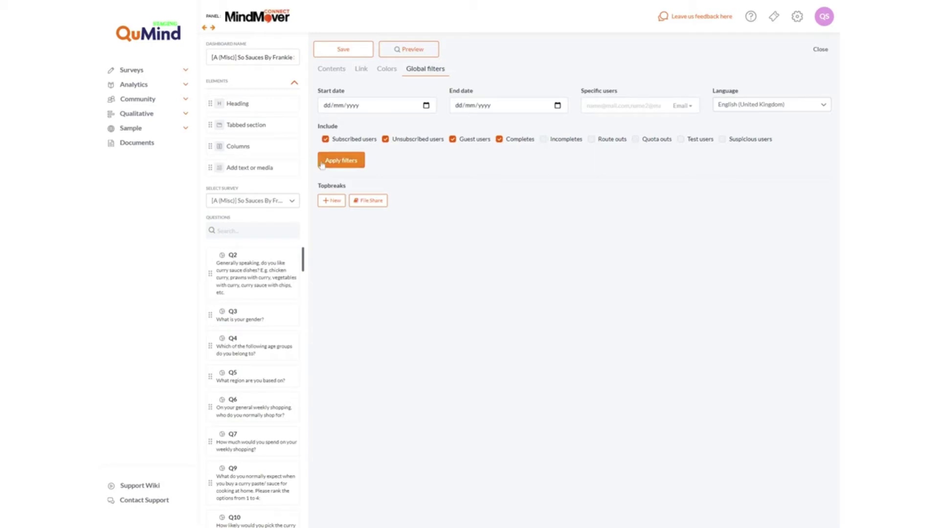
Apply the global filters and save the dashboard, returning to its Contents charts
click(341, 161)
click(342, 55)
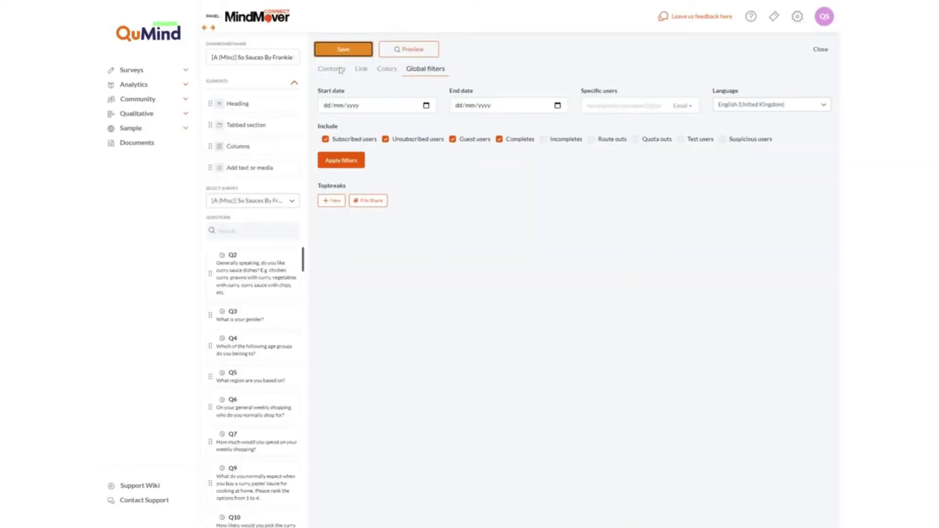
click(338, 69)
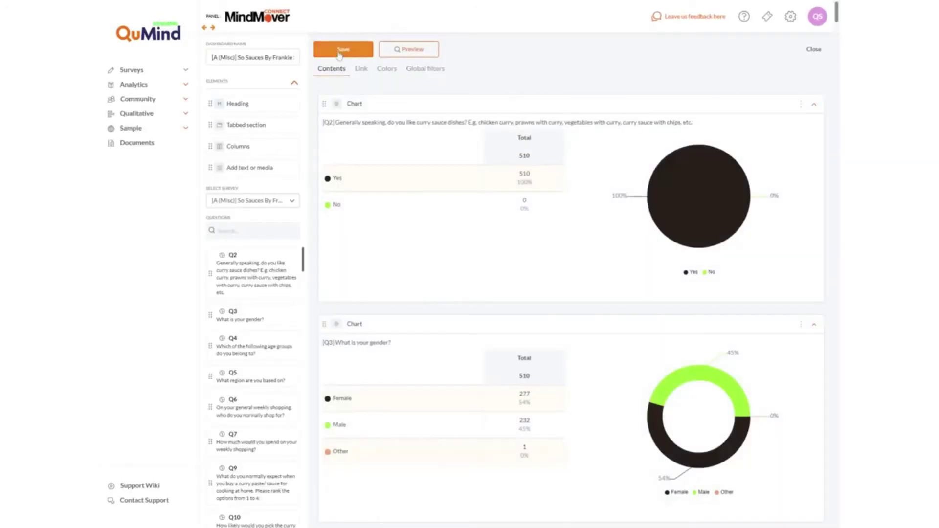
Replace the dashboard name with 'Demo dashboard 002' and save, keeping the Q2 and Q3 charts
click(340, 55)
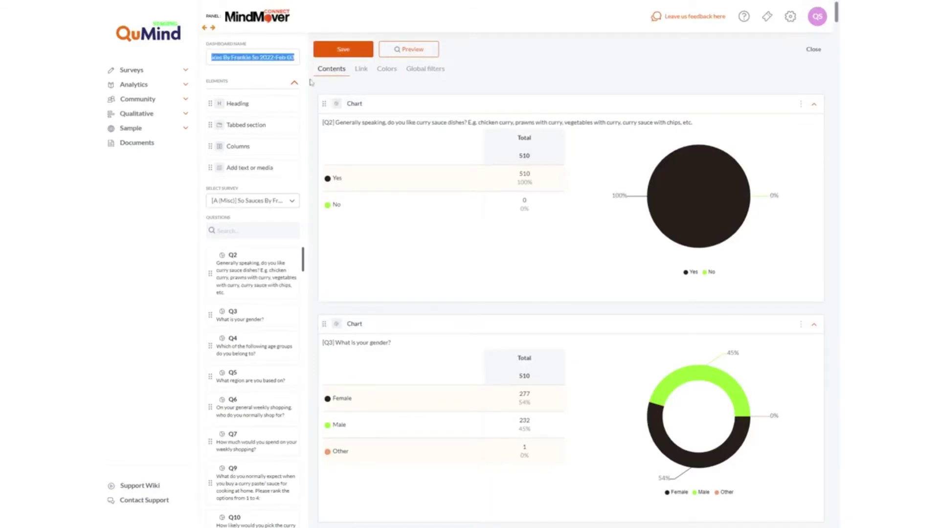
key(BackSpace)
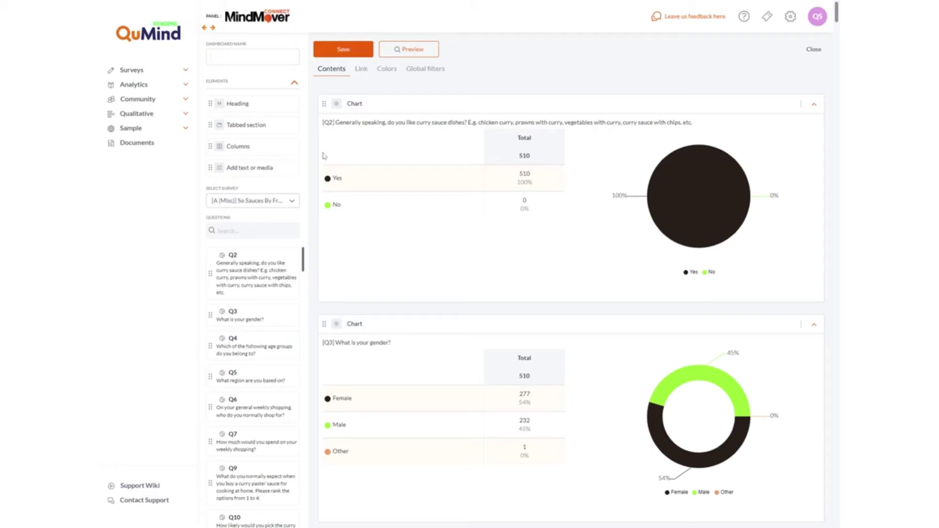
text(Demo dashboard 002)
click(346, 55)
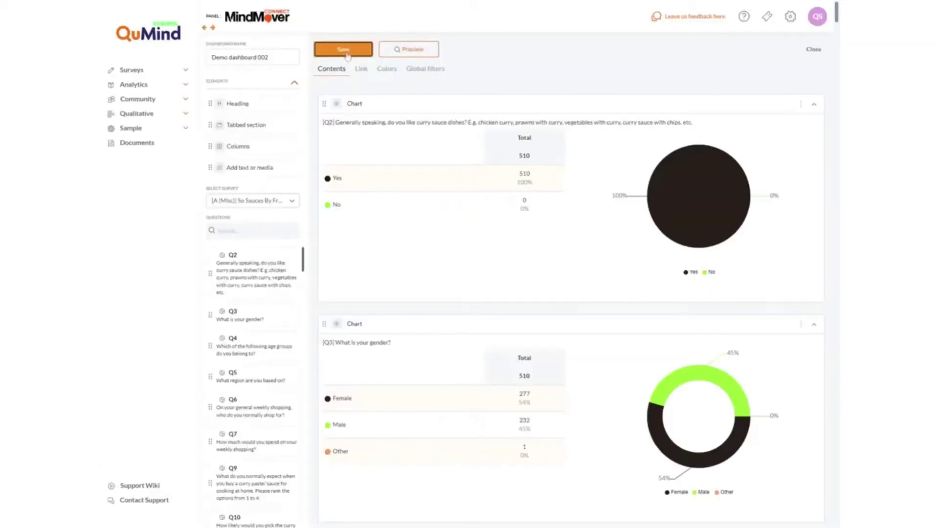
scroll(474, 193, down, 5)
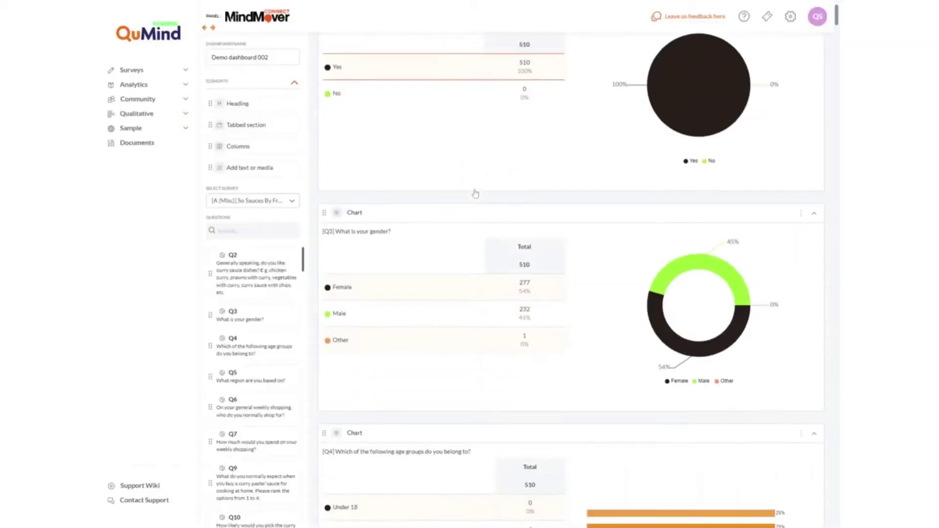
scroll(475, 194, down, 6)
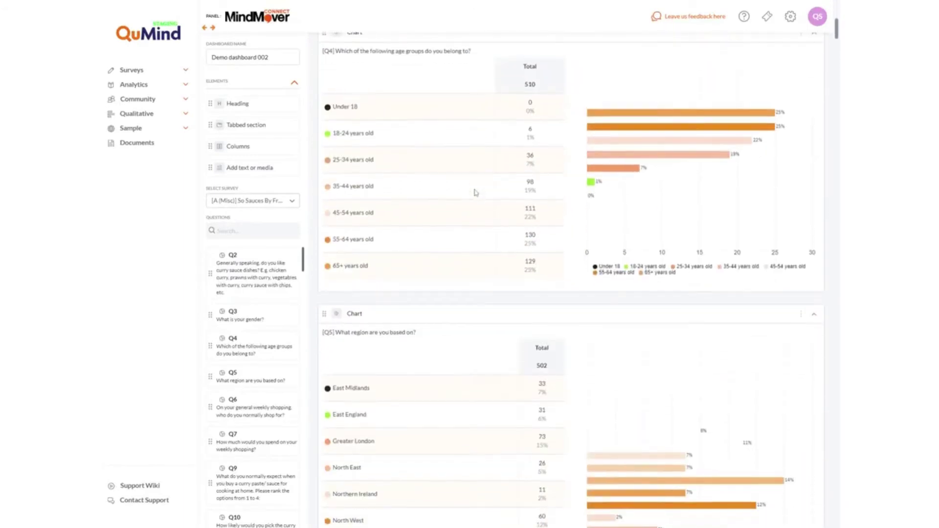
scroll(475, 192, down, 4)
scroll(476, 193, up, 15)
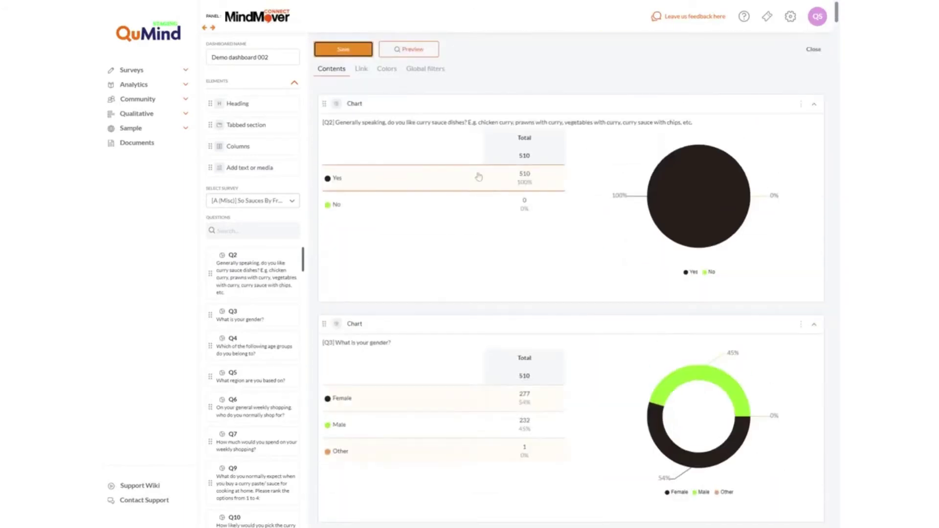
Enable public view for 'Demo dashboard 002', save, and copy its public link
click(360, 71)
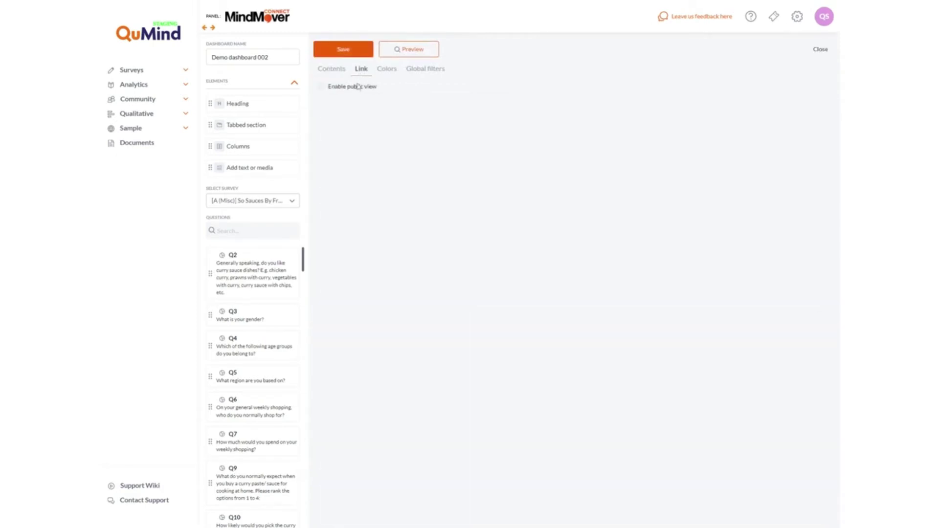
click(357, 89)
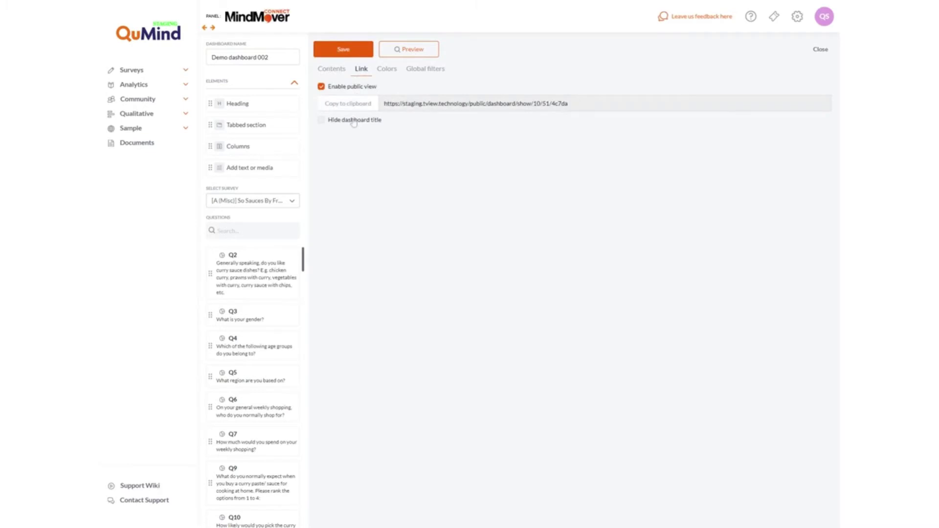
click(346, 53)
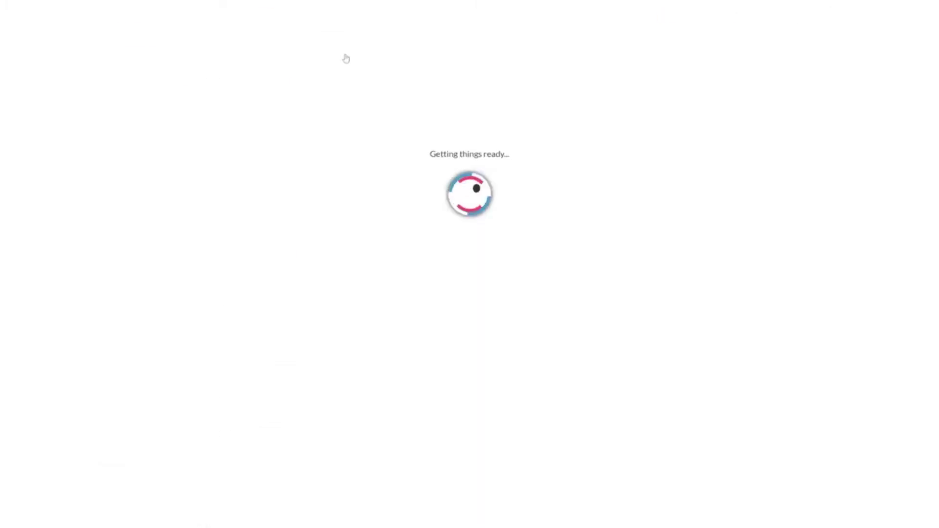
click(346, 103)
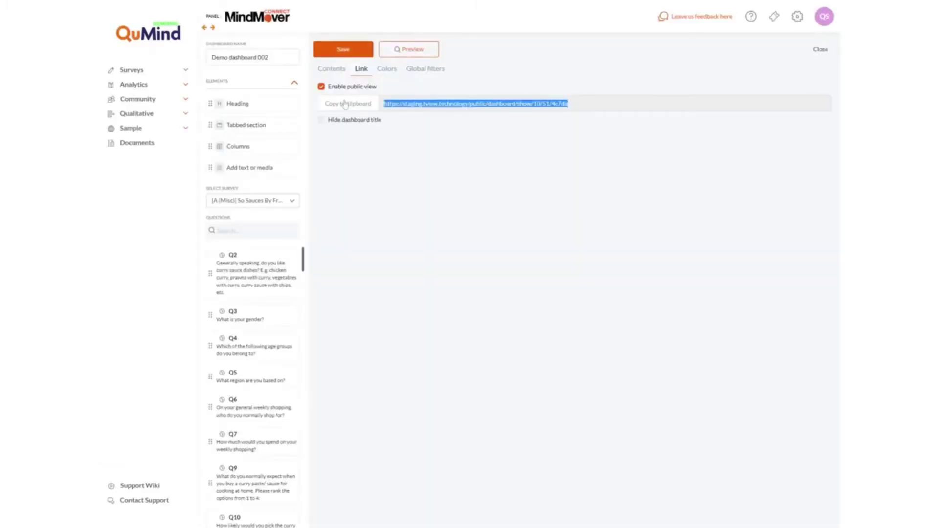